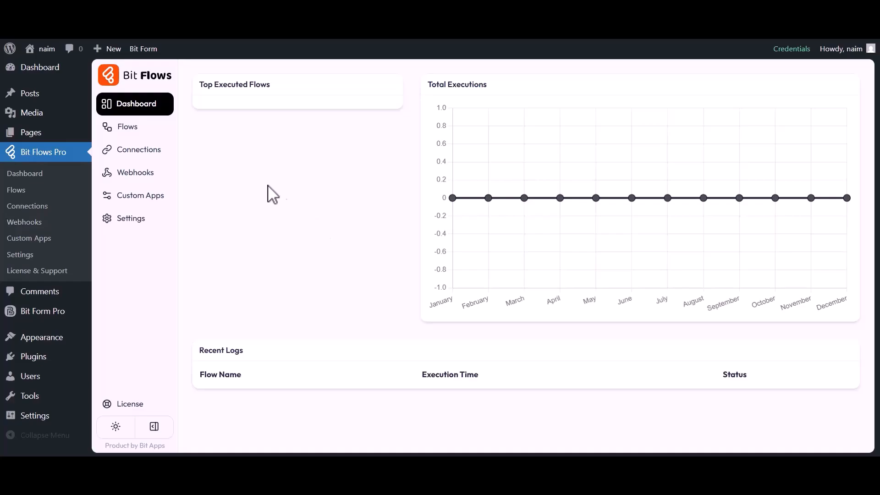
# Step: Create a blank flow titled 'Bit Form to GetResponse'
pyautogui.click(130, 130)
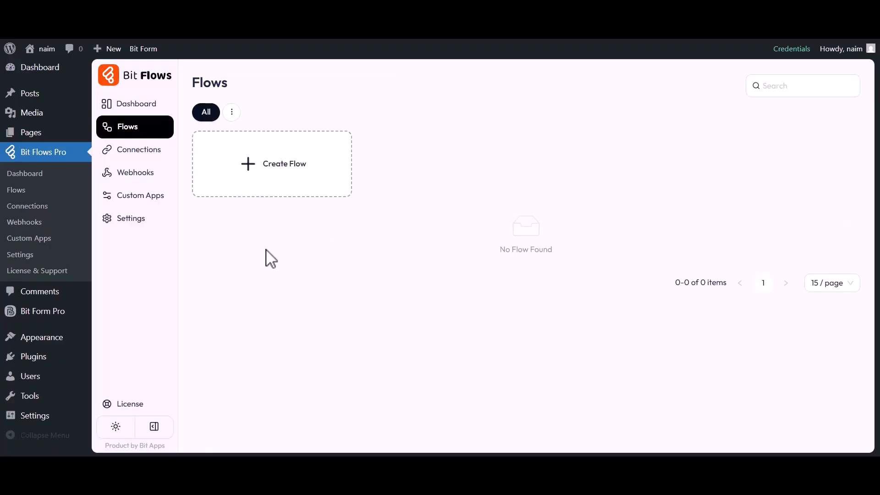
pyautogui.click(272, 167)
pyautogui.tripleClick(344, 155)
pyautogui.write('Bit Form to GetResponse')
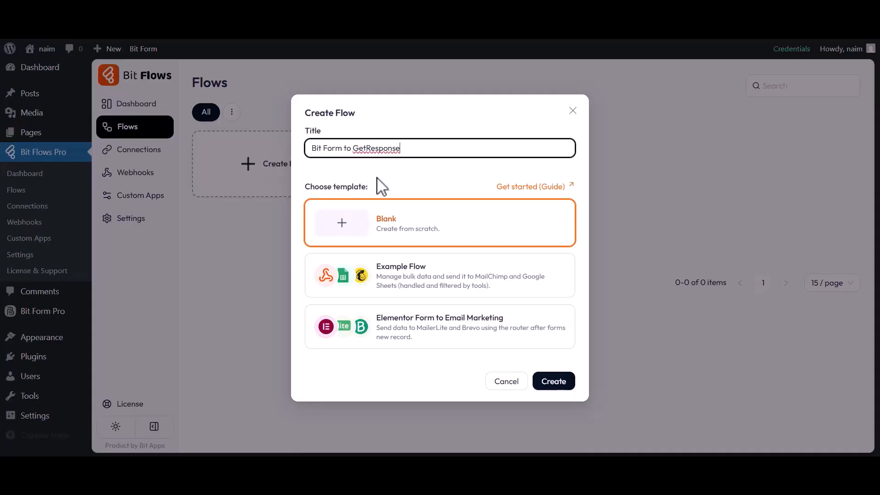
pyautogui.click(553, 383)
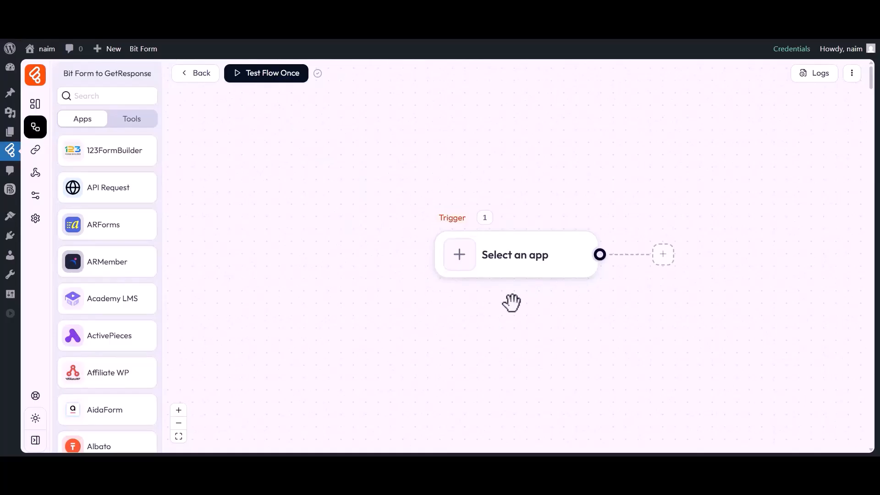
# Step: Set the flow trigger to Bit Form's Submit Success event
pyautogui.moveTo(510, 305); pyautogui.dragTo(418, 299)
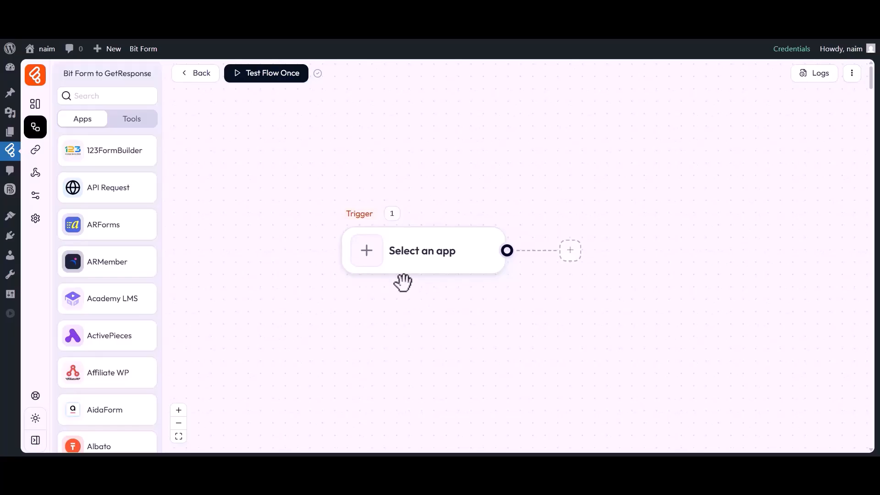
pyautogui.click(367, 257)
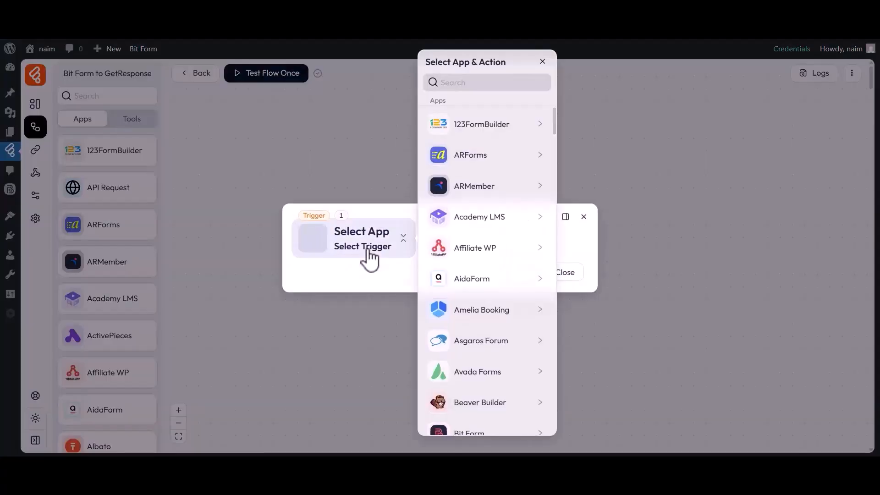
pyautogui.click(475, 81)
pyautogui.write('Bit Form')
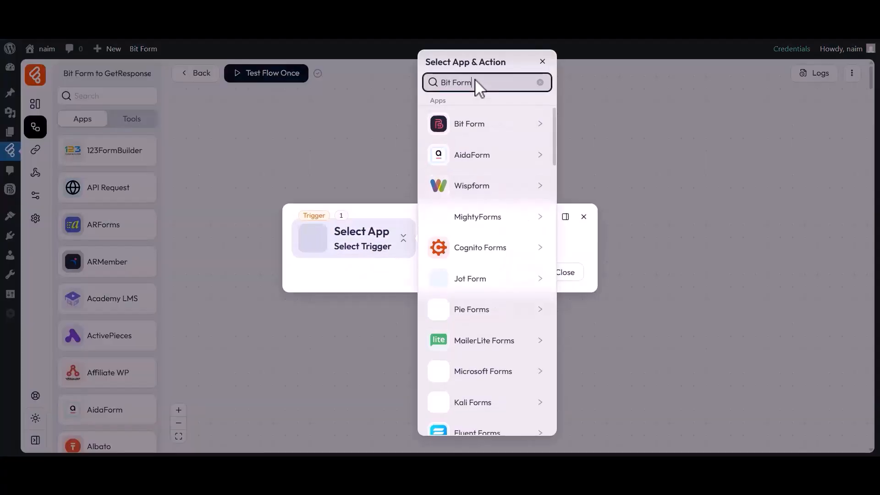
pyautogui.click(451, 128)
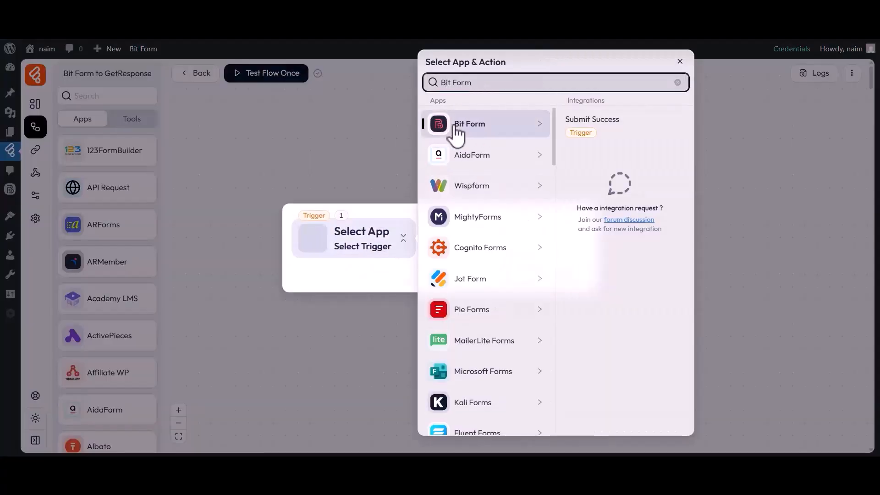
pyautogui.click(585, 130)
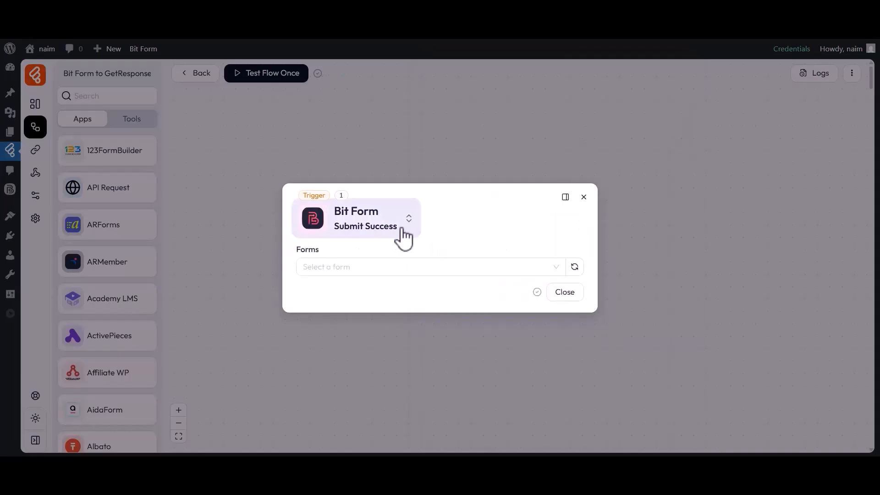
# Step: Select Simple Contact Form as the trigger form and start listening for a test response
pyautogui.doubleClick(317, 251)
pyautogui.click(322, 265)
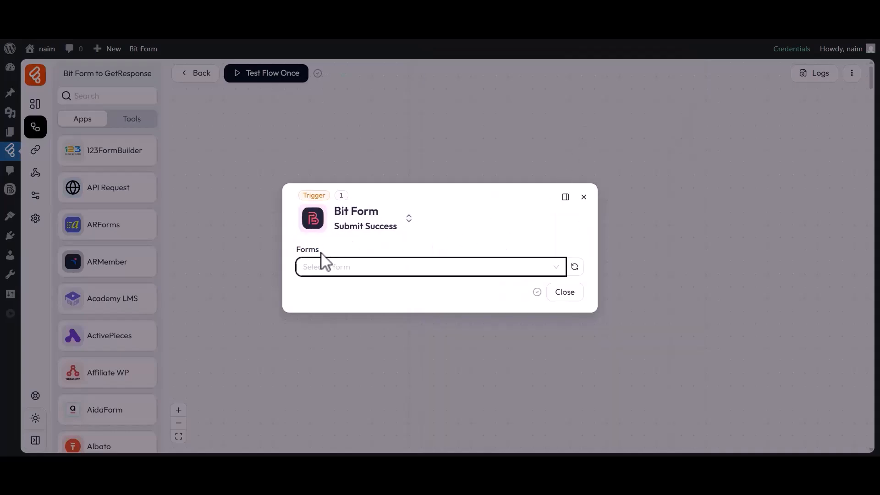
pyautogui.click(330, 328)
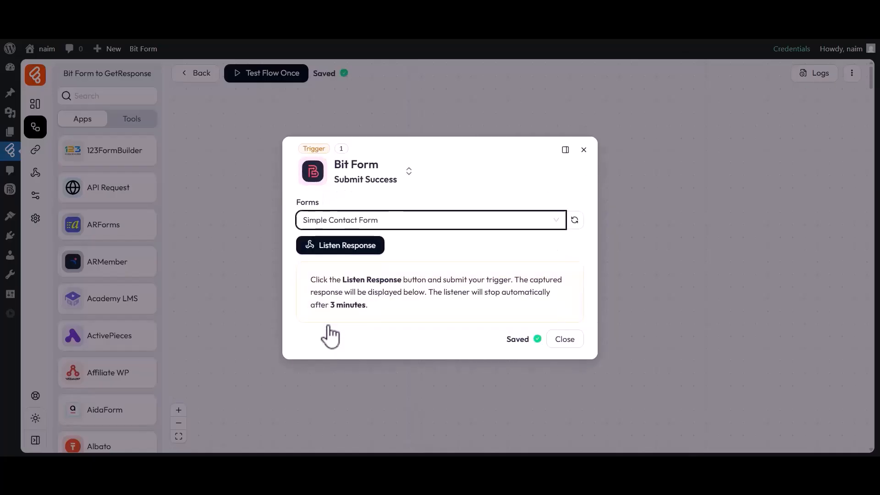
pyautogui.click(338, 250)
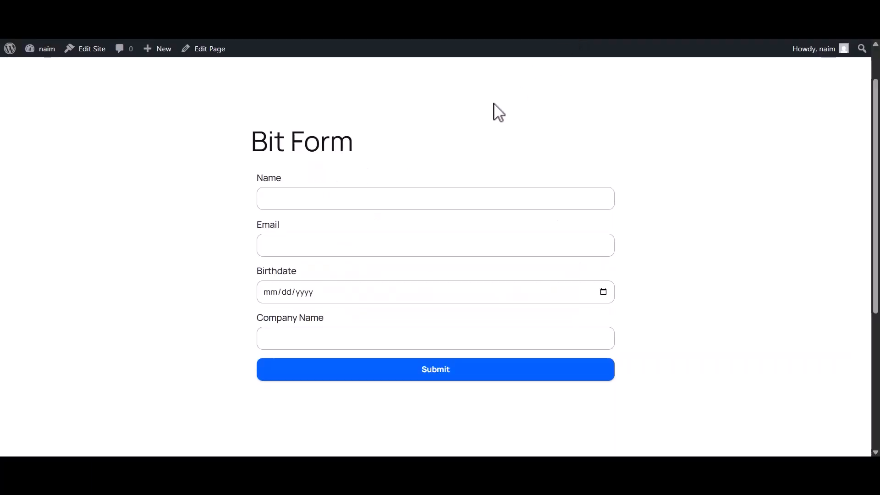
# Step: Submit the contact form with a name, an e-mail address, birthdate August 2, 2025 and company Bit Code
pyautogui.click(377, 202)
pyautogui.click(324, 246)
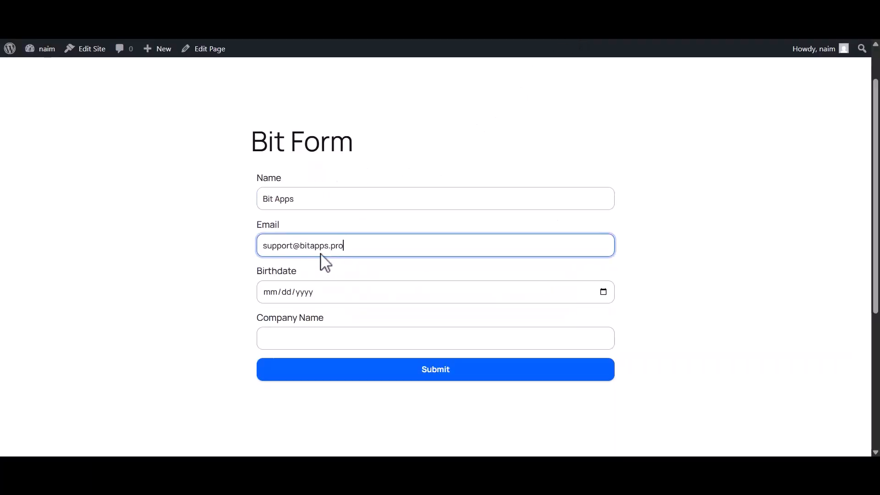
pyautogui.click(284, 293)
pyautogui.click(366, 169)
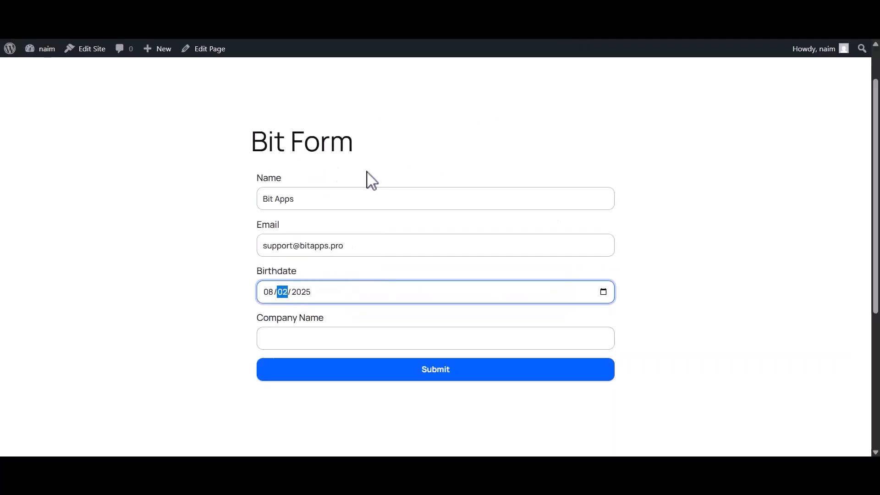
pyautogui.click(278, 347)
pyautogui.write('Bit Code')
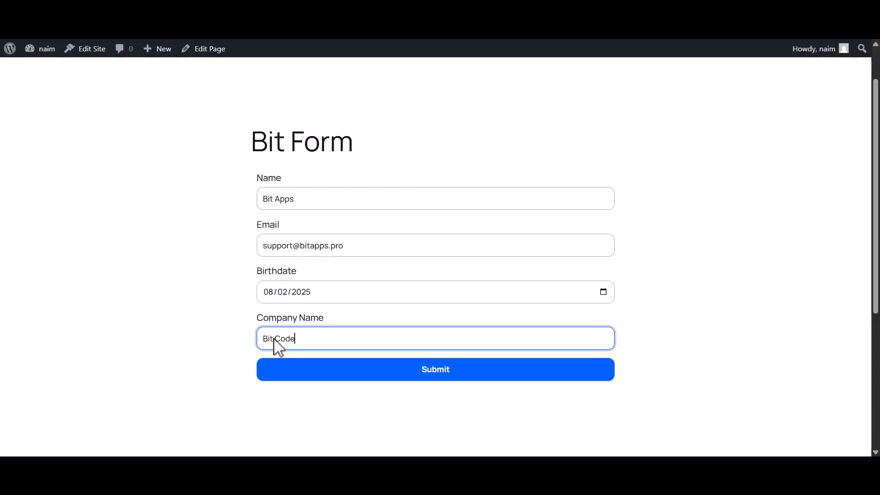
pyautogui.click(433, 369)
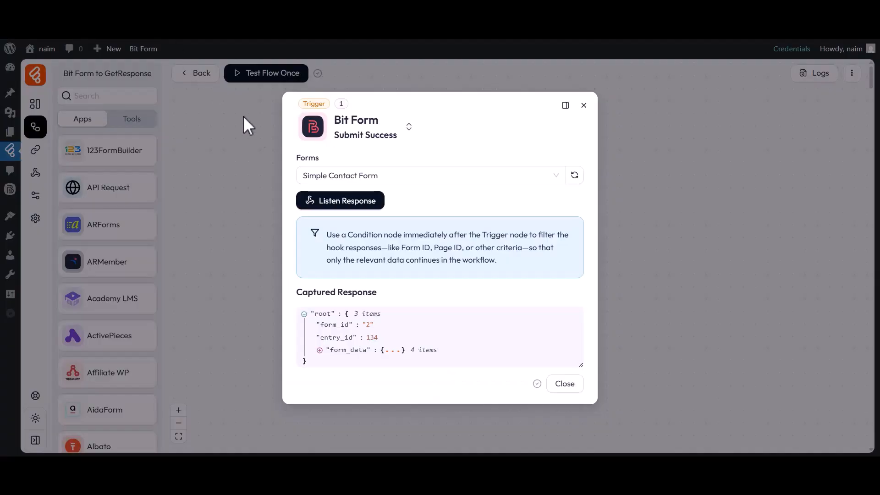
# Step: Check the four captured form_data values, then close the trigger settings
pyautogui.click(352, 349)
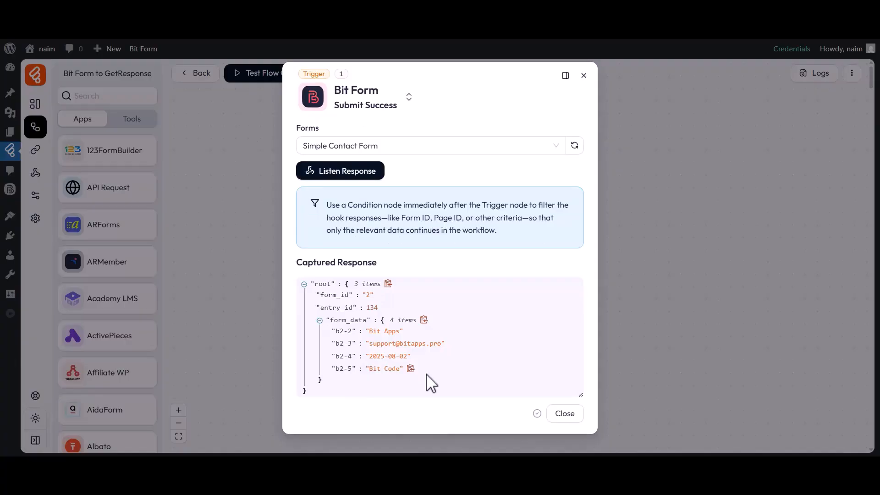
pyautogui.click(565, 414)
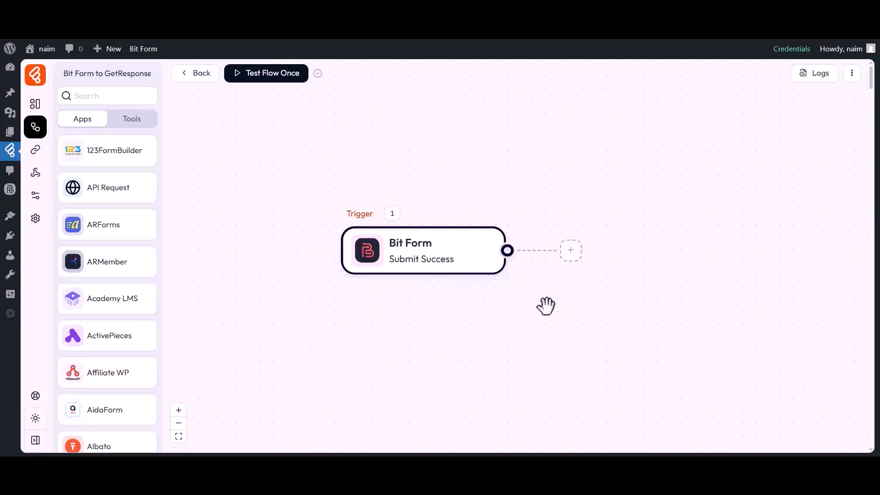
# Step: Add a GetResponse Add Contact action after the trigger and open its connection list
pyautogui.click(571, 251)
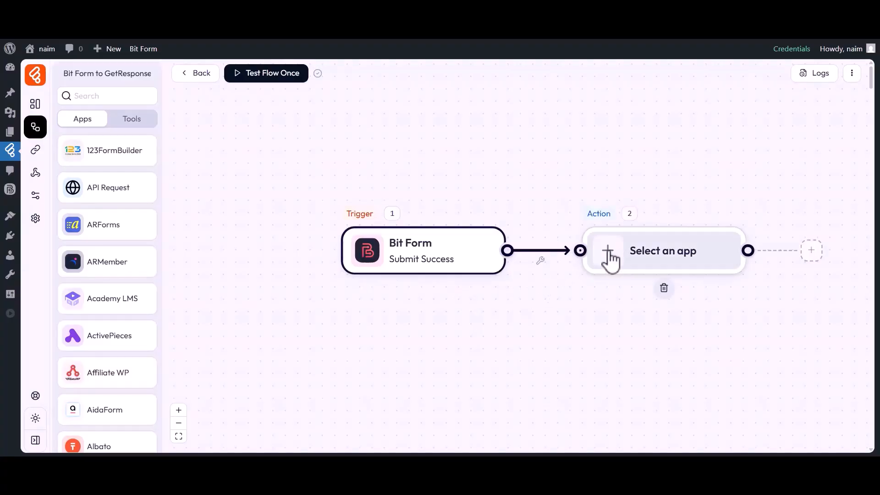
pyautogui.click(608, 252)
pyautogui.click(448, 87)
pyautogui.hotkey('ctrl', 'v')
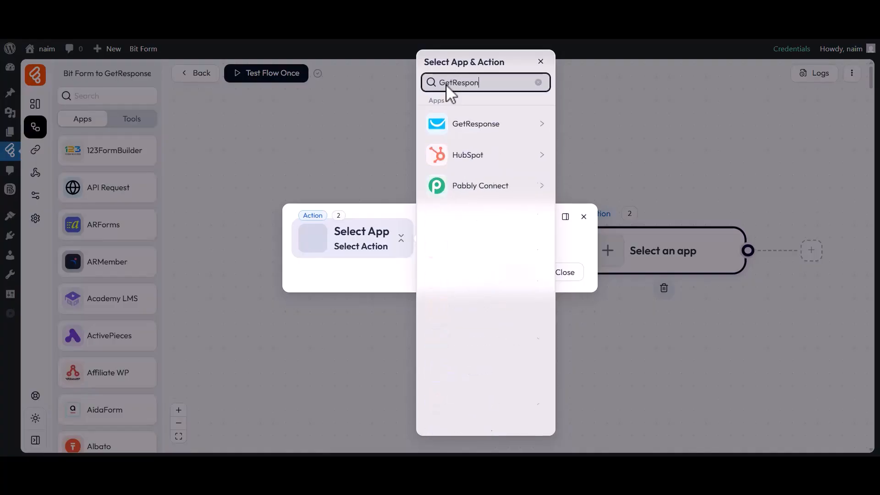
pyautogui.click(448, 129)
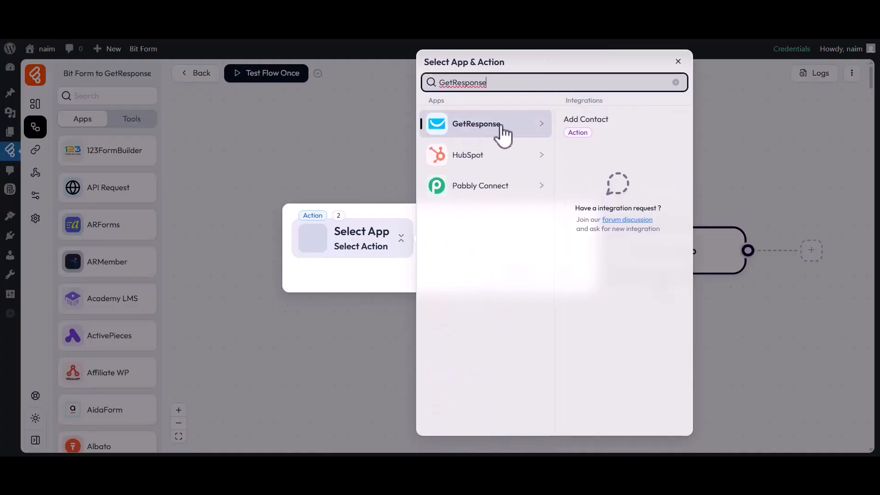
pyautogui.click(585, 123)
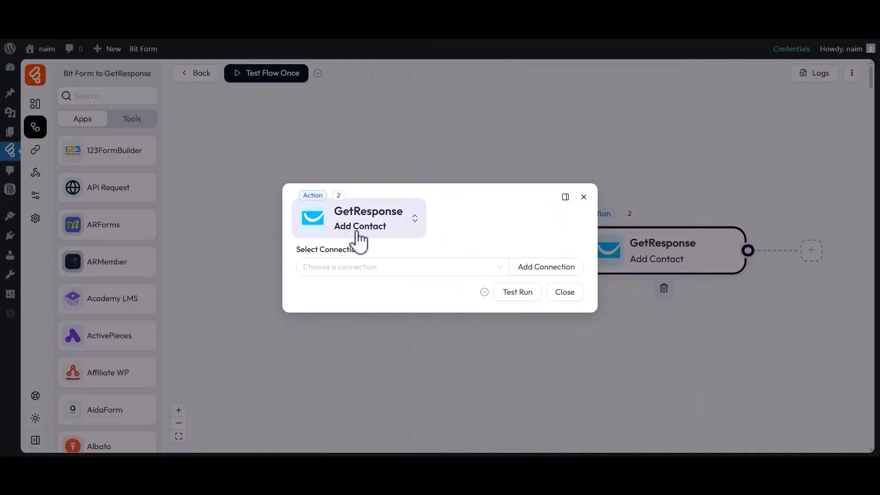
pyautogui.moveTo(297, 252); pyautogui.dragTo(363, 256)
pyautogui.click(359, 263)
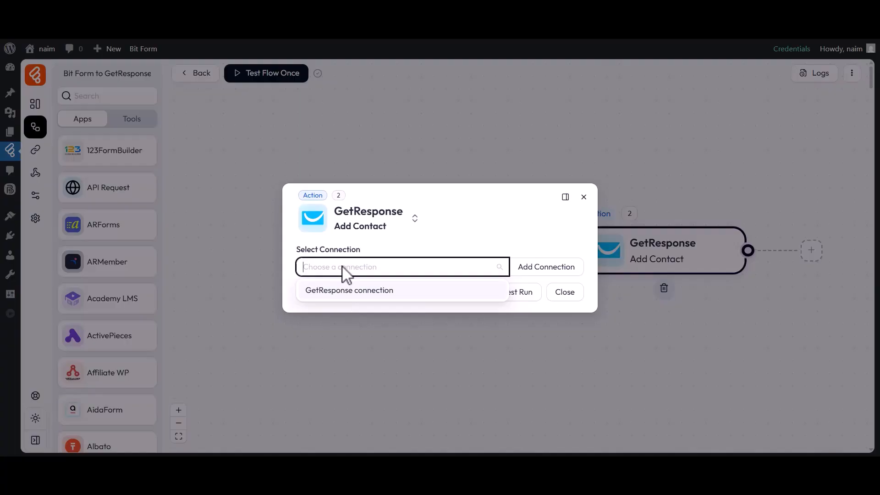
# Step: Add a new connection and name it 'GetResponse connection 1'
pyautogui.click(545, 273)
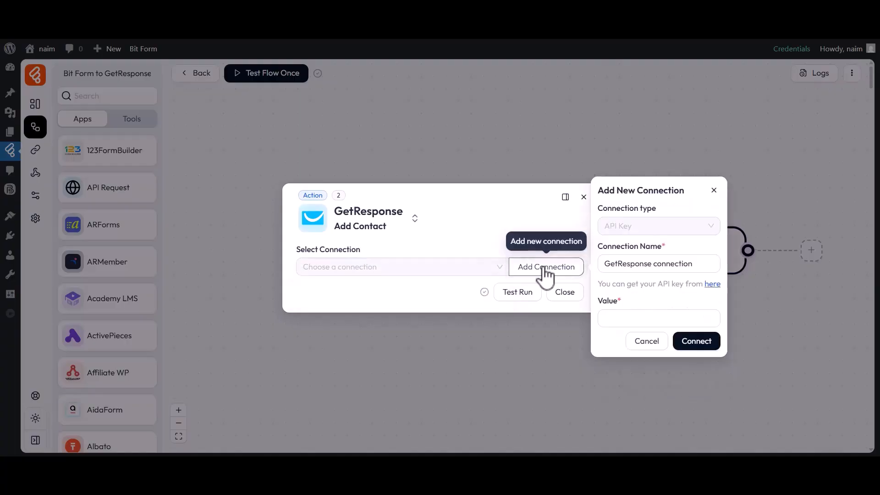
pyautogui.moveTo(598, 247); pyautogui.dragTo(664, 246)
pyautogui.click(660, 245)
pyautogui.moveTo(604, 266); pyautogui.dragTo(692, 264)
pyautogui.click(692, 264)
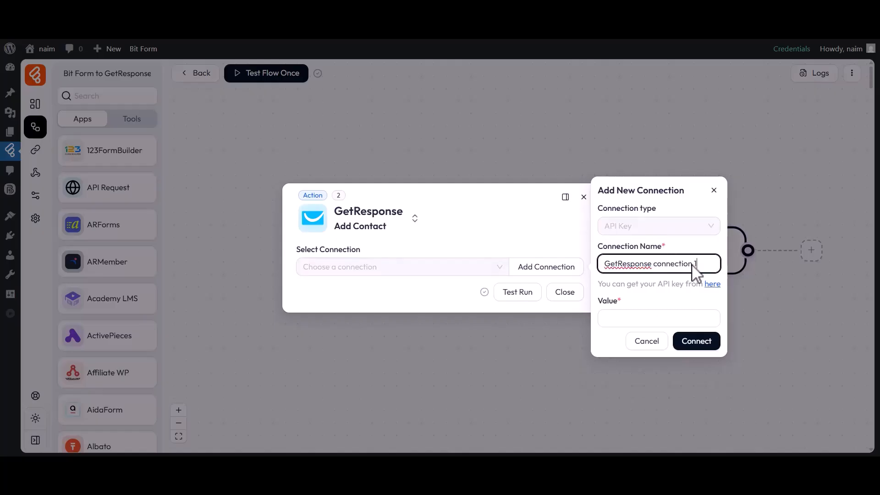
# Step: Go to GetResponse's API key page from the connection's empty Value field
pyautogui.moveTo(598, 300); pyautogui.dragTo(625, 302)
pyautogui.click(626, 303)
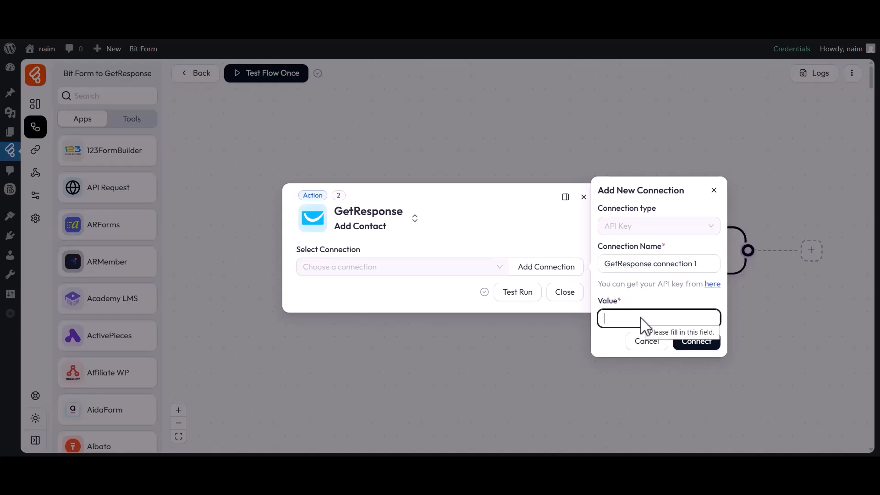
pyautogui.click(712, 284)
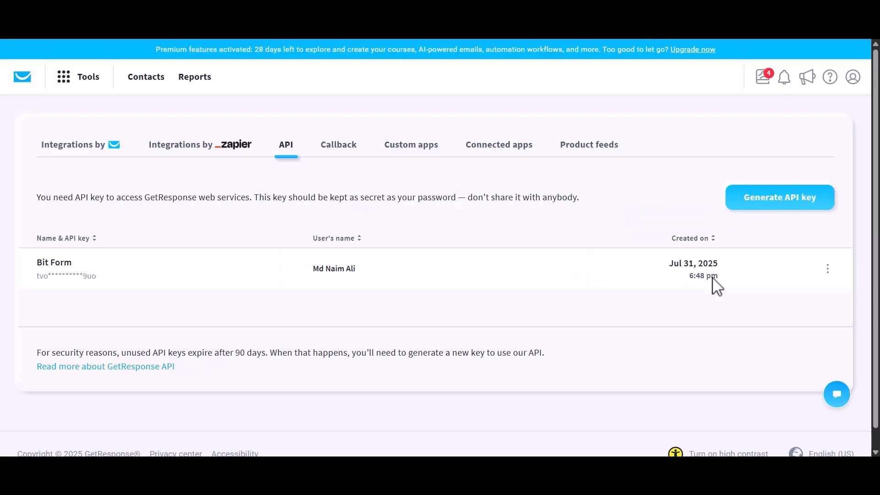
# Step: Generate a new GetResponse API key named 'Bit Flows'
pyautogui.click(774, 207)
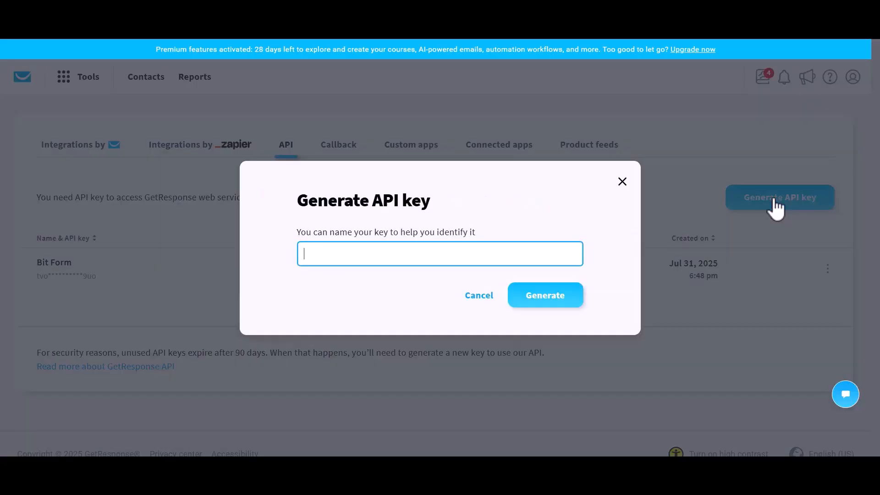
pyautogui.moveTo(305, 204); pyautogui.dragTo(435, 205)
pyautogui.click(435, 205)
pyautogui.click(361, 254)
pyautogui.write('Bit Flows')
pyautogui.click(543, 296)
# Step: Copy the new API key into the connection's Value field and connect
pyautogui.moveTo(299, 250); pyautogui.dragTo(428, 282)
pyautogui.click(451, 280)
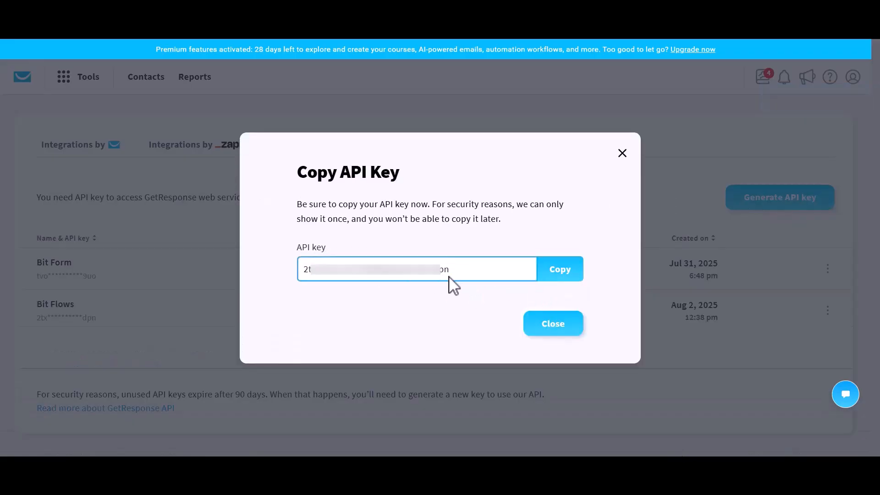
pyautogui.click(553, 276)
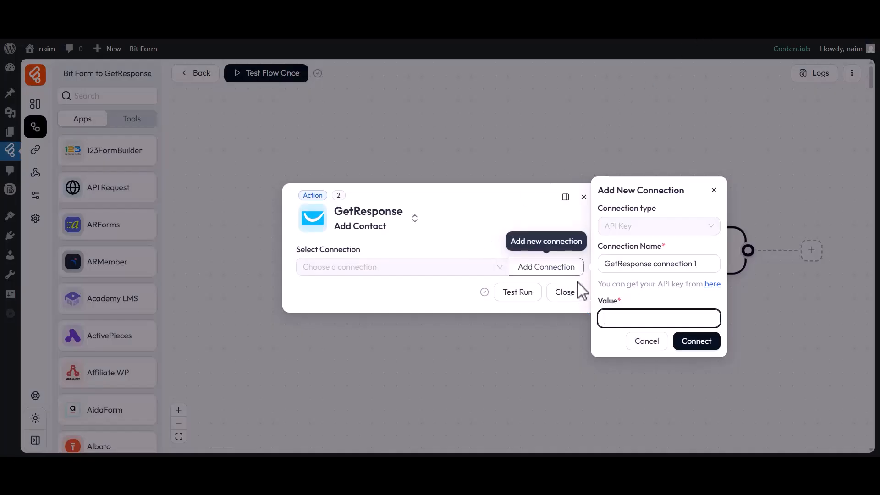
pyautogui.hotkey('ctrl', 'v')
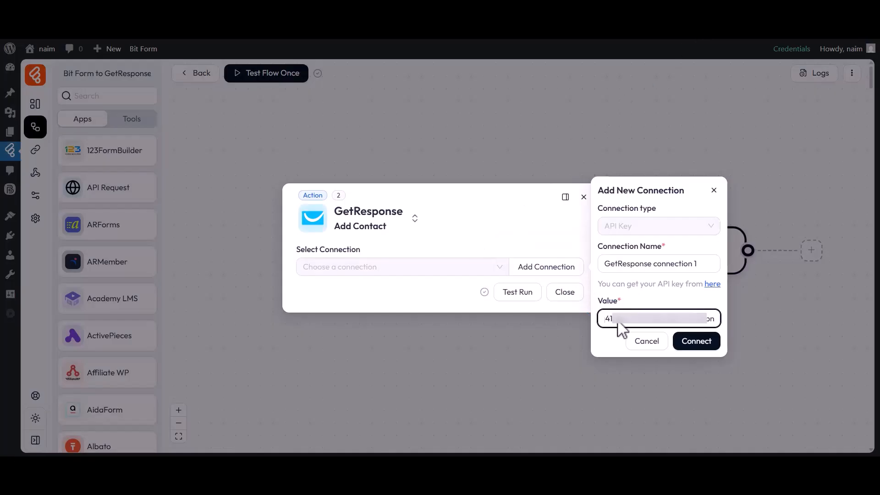
pyautogui.click(696, 341)
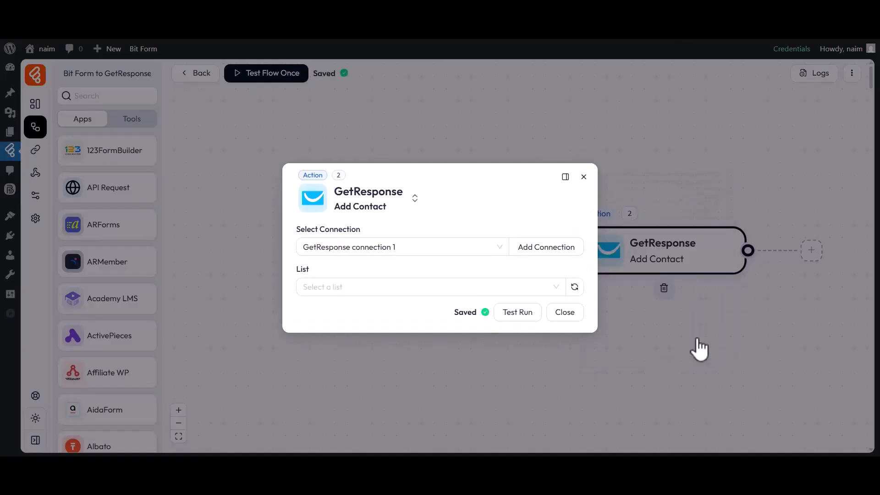
# Step: Keep the GetResponse connection and send contacts to the Bit Flows list
pyautogui.moveTo(296, 233); pyautogui.dragTo(359, 234)
pyautogui.click(359, 235)
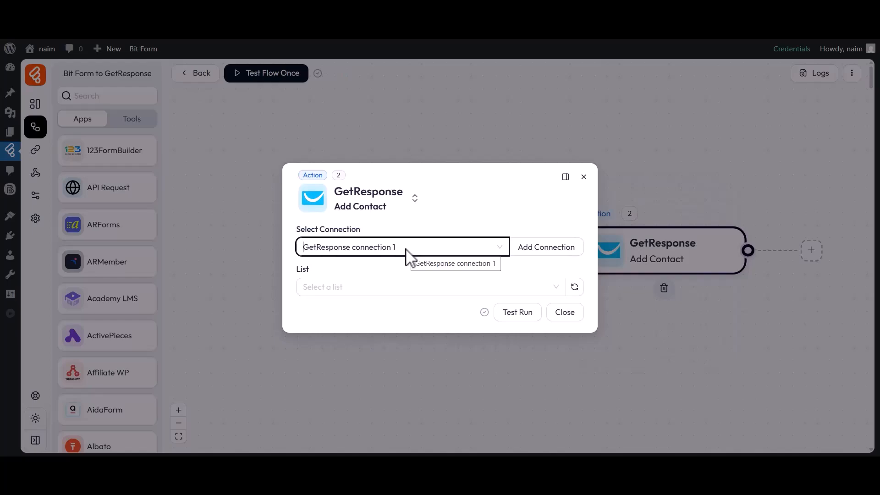
pyautogui.moveTo(296, 270); pyautogui.dragTo(314, 271)
pyautogui.click(315, 271)
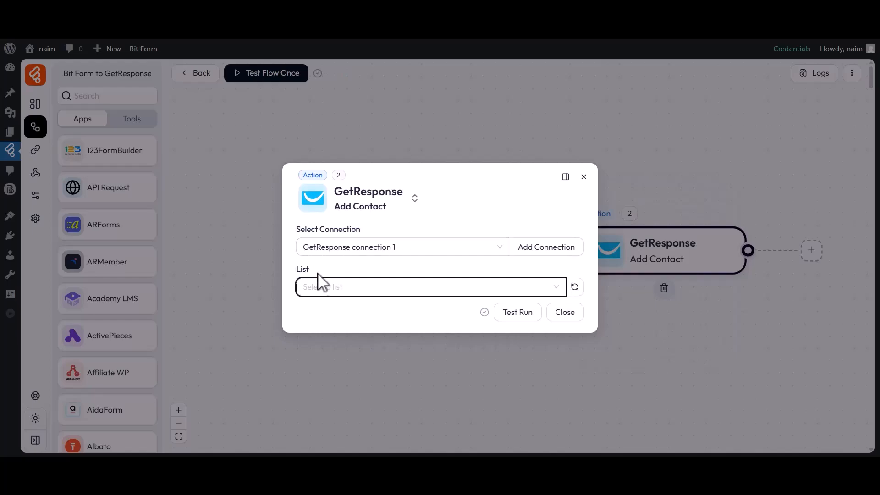
pyautogui.click(330, 287)
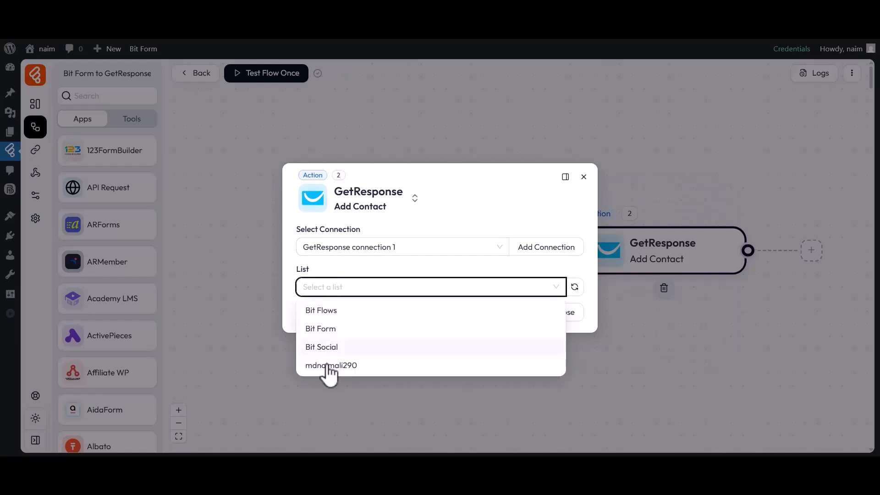
pyautogui.click(324, 310)
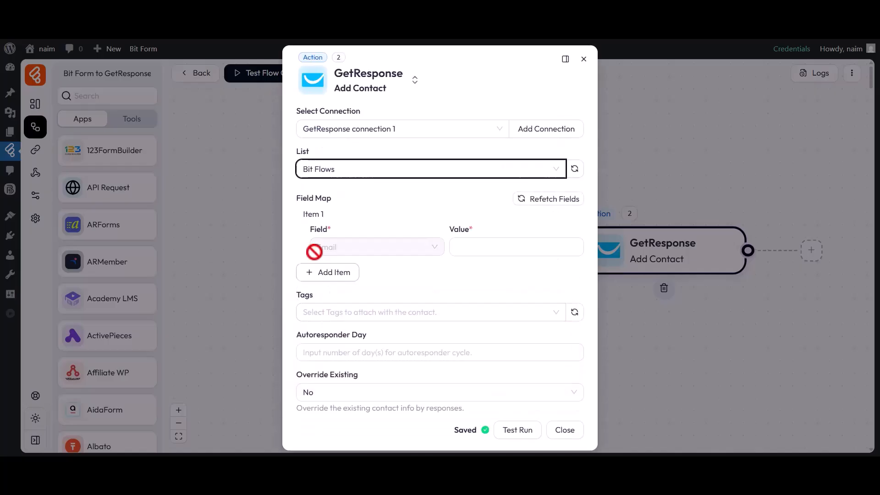
# Step: Map GetResponse Email to form field b2-3 and Name to b2-2
pyautogui.moveTo(298, 198); pyautogui.dragTo(333, 206)
pyautogui.click(341, 212)
pyautogui.click(477, 256)
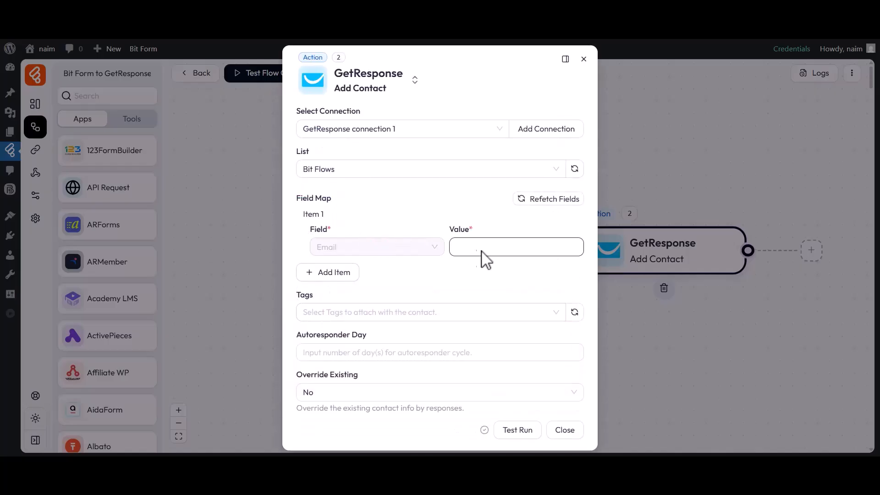
pyautogui.click(643, 301)
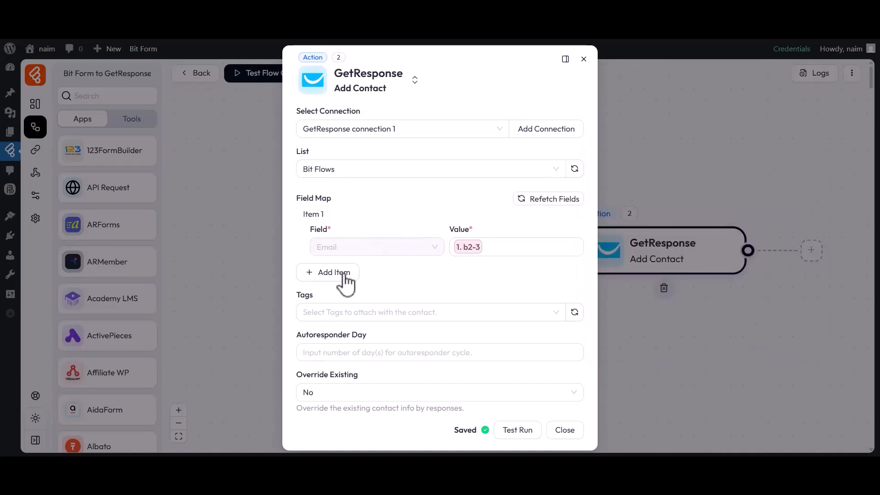
pyautogui.click(349, 273)
pyautogui.click(352, 294)
pyautogui.click(347, 166)
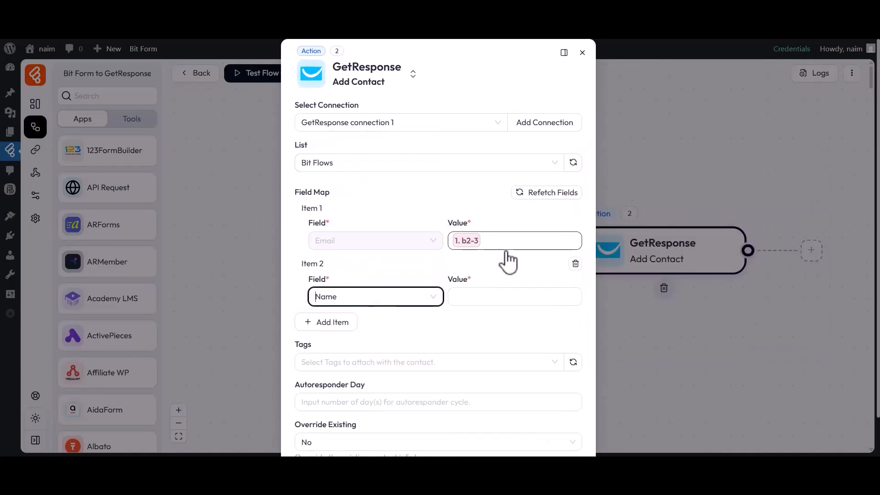
pyautogui.click(564, 299)
pyautogui.click(642, 337)
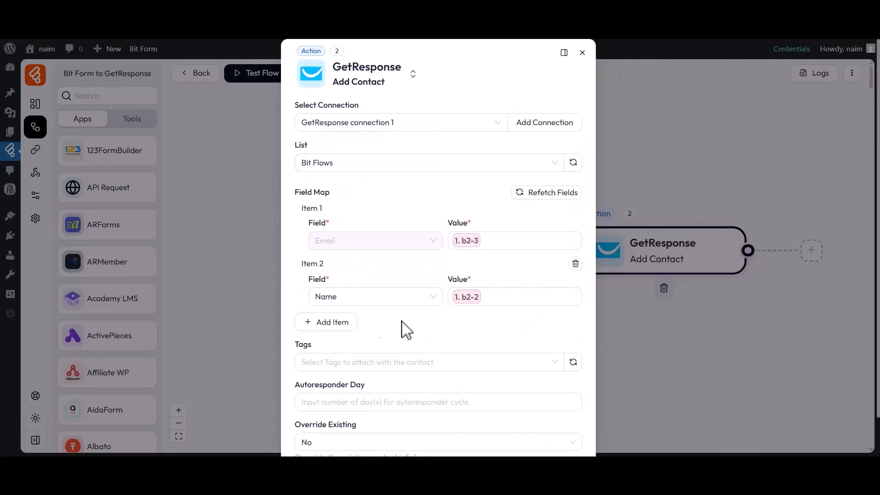
# Step: Add mappings for birthdate to b2-4 and company to b2-5
pyautogui.click(329, 322)
pyautogui.click(359, 353)
pyautogui.click(353, 239)
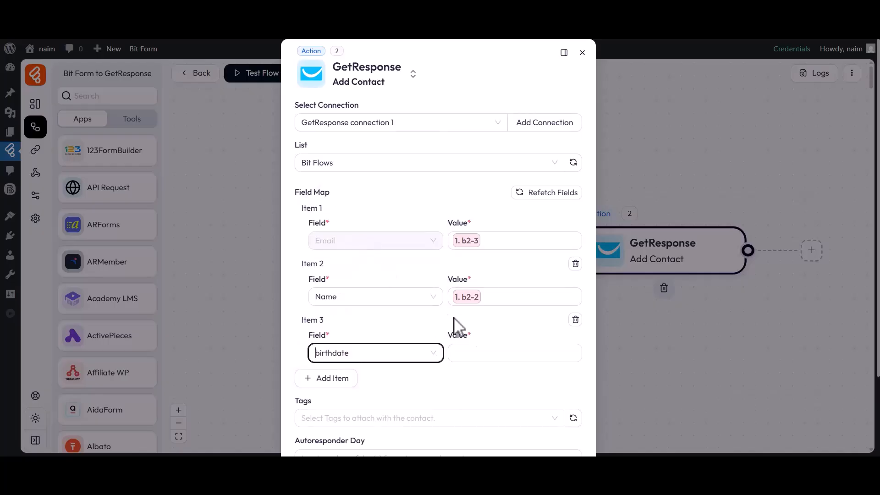
pyautogui.click(501, 354)
pyautogui.click(641, 423)
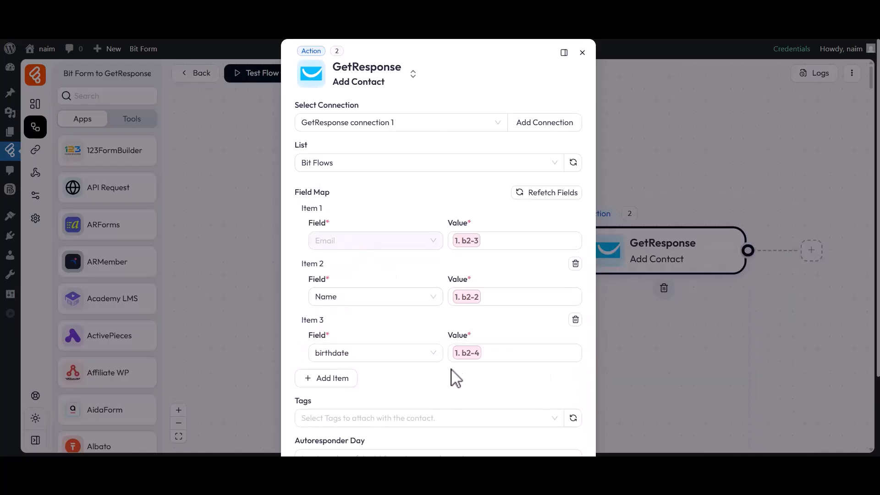
pyautogui.click(329, 378)
pyautogui.click(363, 409)
pyautogui.click(357, 349)
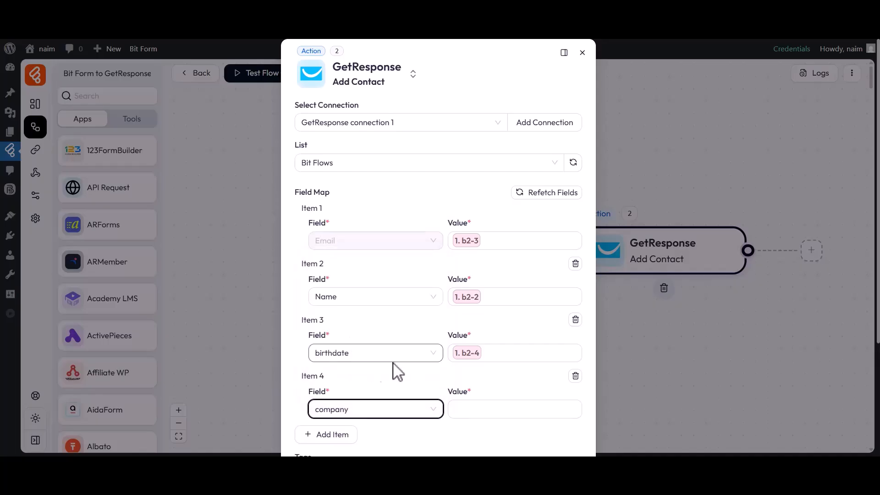
pyautogui.click(516, 410)
pyautogui.click(640, 441)
pyautogui.click(501, 432)
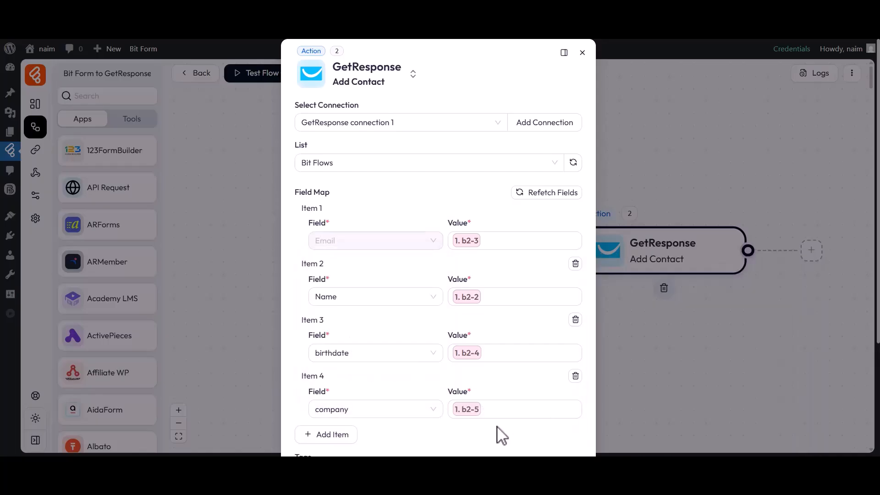
pyautogui.scroll(-3, 487, 436)
# Step: Give the Add Contact action tag Tag_1, autoresponder day 5 and Override Existing set to No
pyautogui.click(306, 321)
pyautogui.click(314, 343)
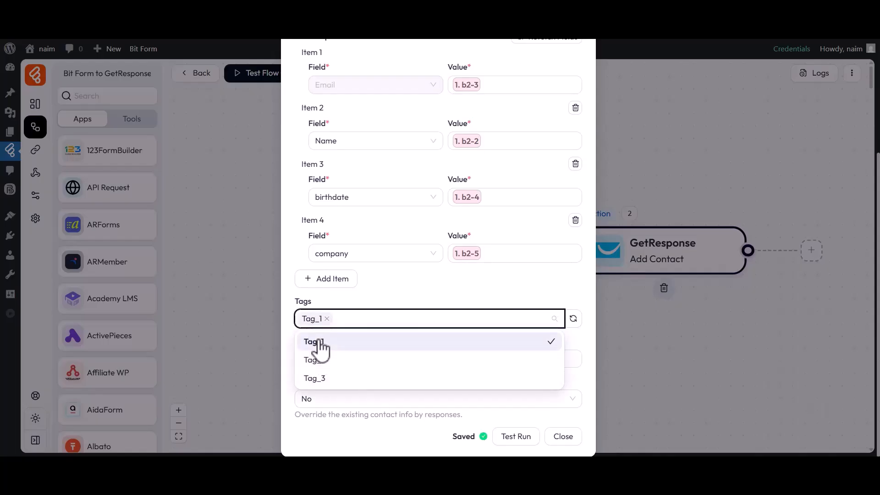
pyautogui.click(289, 325)
pyautogui.moveTo(295, 336); pyautogui.dragTo(367, 345)
pyautogui.write('2')
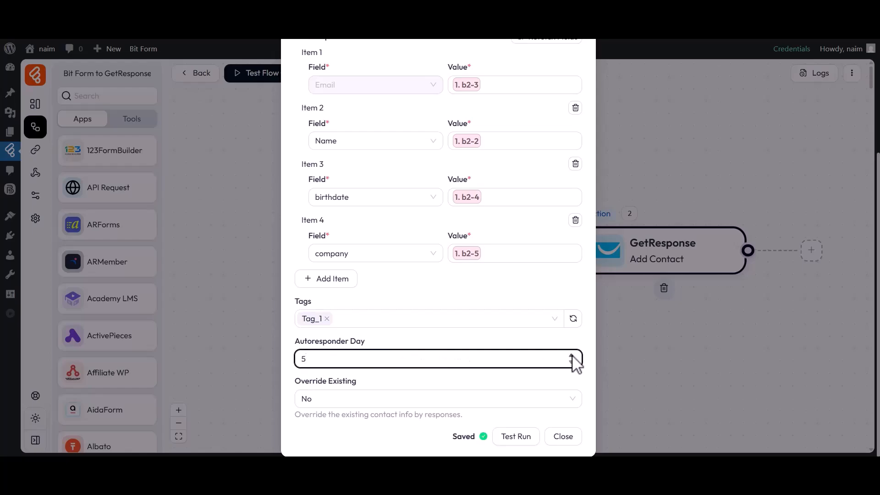
pyautogui.moveTo(299, 388); pyautogui.dragTo(368, 393)
pyautogui.click(355, 397)
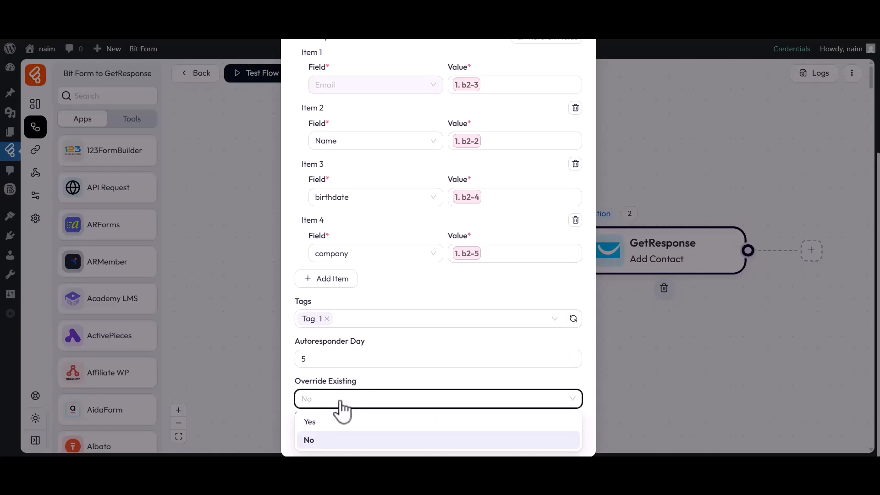
pyautogui.click(309, 441)
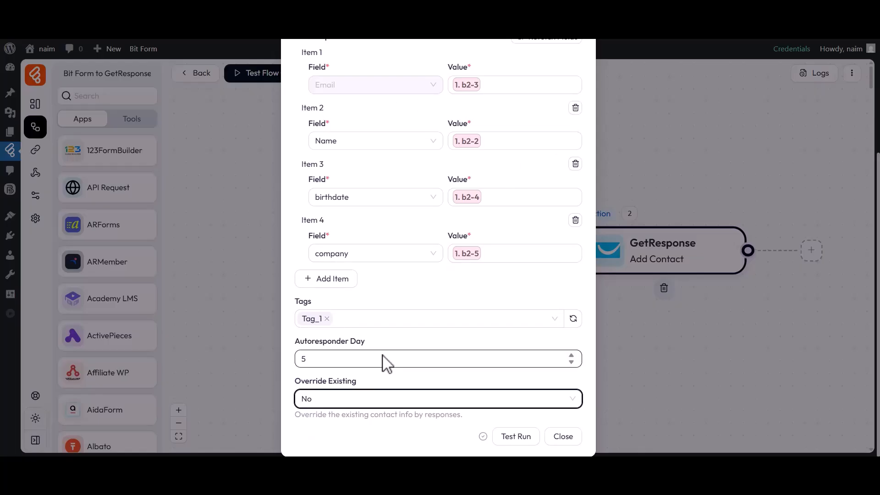
pyautogui.click(563, 438)
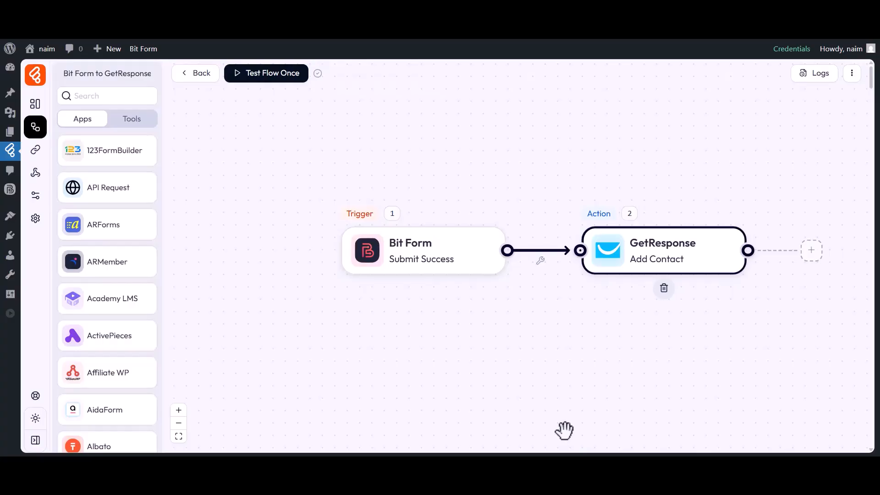
# Step: Test the flow once by listening for a new response, then switch to the form page
pyautogui.click(257, 81)
pyautogui.click(254, 105)
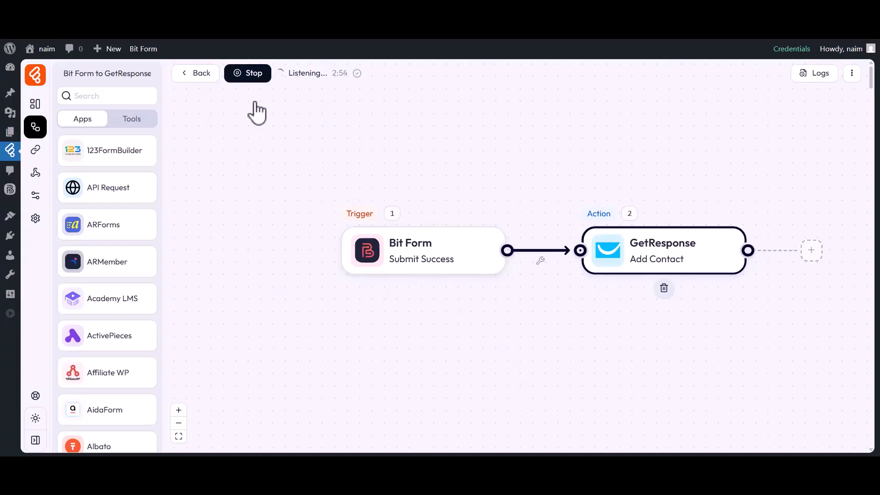
pyautogui.click(570, 28)
# Step: Submit the form with name Bit Apps, an e-mail address, birthdate August 2 and a company name
pyautogui.click(372, 196)
pyautogui.write('Bit App')
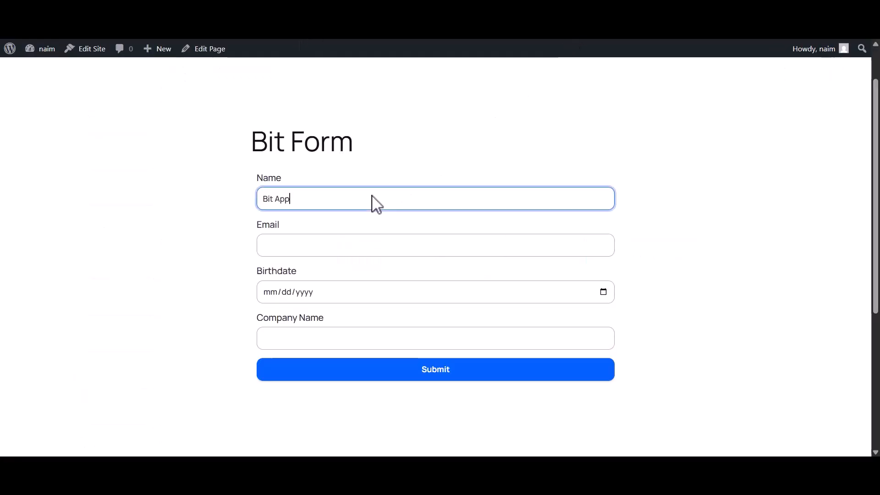
pyautogui.click(326, 248)
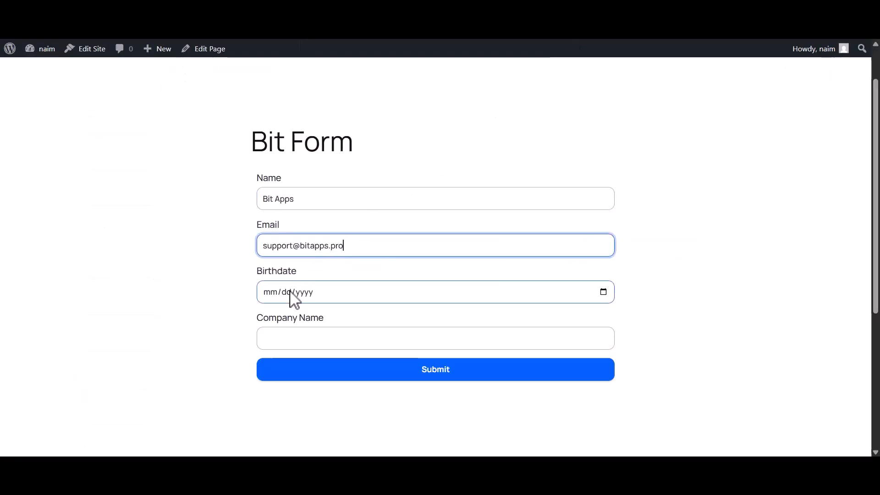
pyautogui.click(292, 296)
pyautogui.click(366, 171)
pyautogui.click(279, 347)
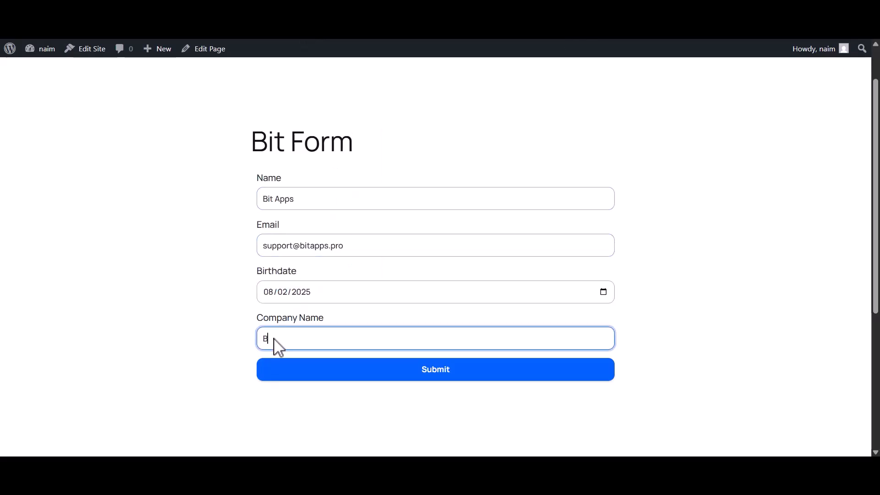
pyautogui.click(435, 371)
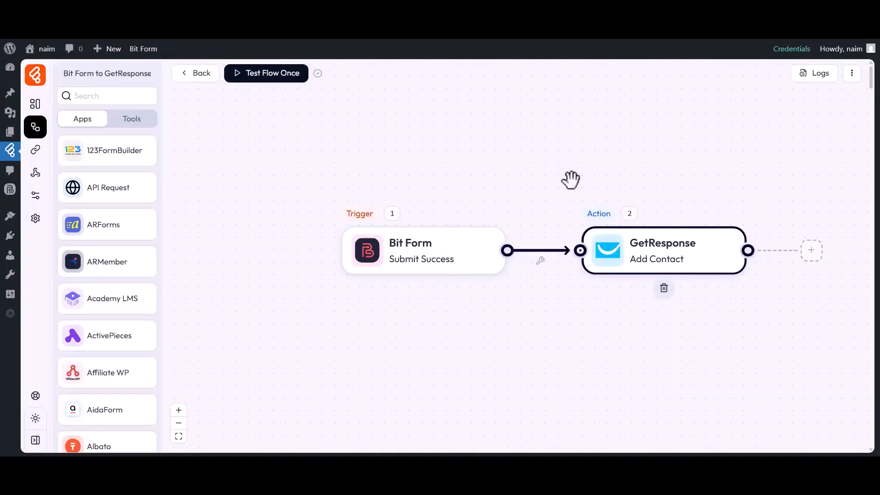
# Step: Open the flow's logs and the details of the SUCCESS run entry
pyautogui.click(816, 77)
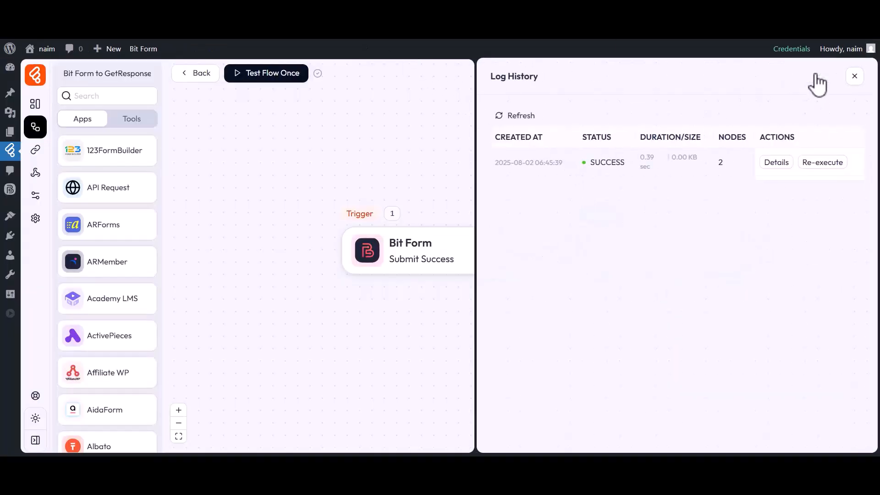
pyautogui.moveTo(582, 136); pyautogui.dragTo(620, 159)
pyautogui.click(604, 147)
pyautogui.click(774, 162)
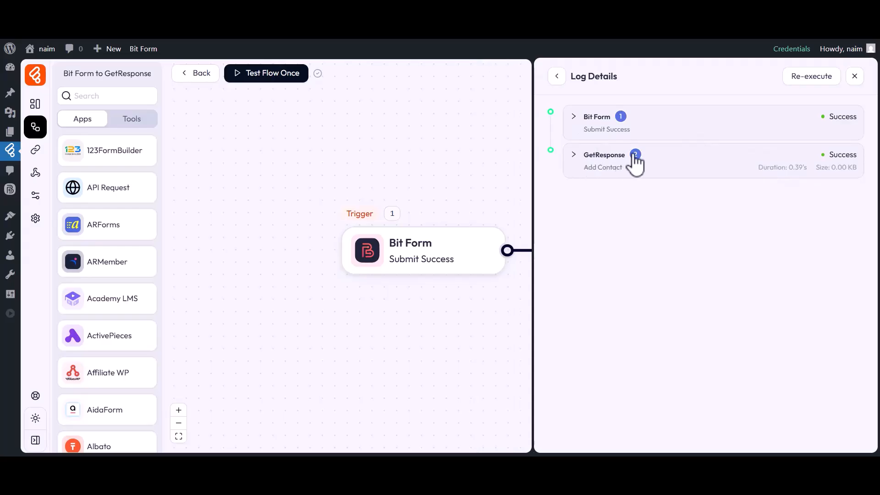
# Step: Expand the GetResponse step's Input JSON to reveal the name and custom field values sent
pyautogui.click(608, 158)
pyautogui.click(623, 256)
pyautogui.click(619, 270)
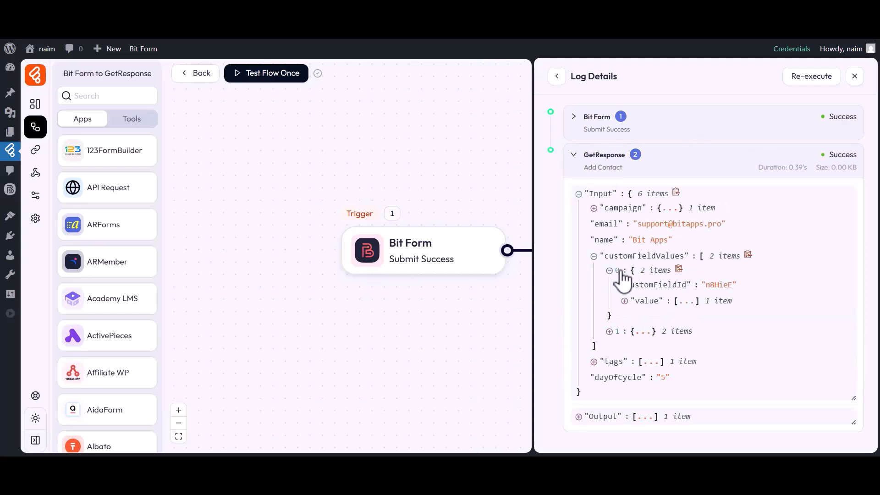
pyautogui.click(650, 304)
pyautogui.click(619, 359)
pyautogui.click(642, 389)
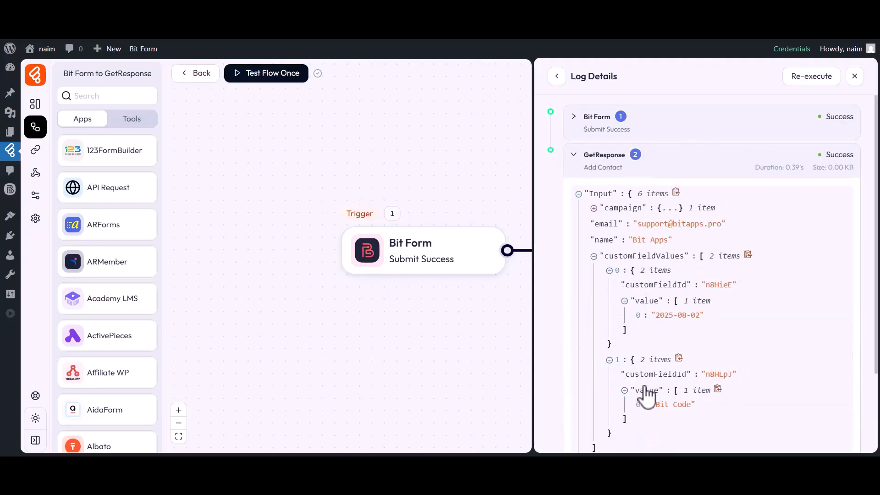
# Step: Check the tag and day 5 values sent to GetResponse, then close the Log Details panel
pyautogui.scroll(-2, 645, 388)
pyautogui.click(621, 361)
pyautogui.click(625, 378)
pyautogui.scroll(-1, 625, 385)
pyautogui.scroll(3, 627, 385)
pyautogui.scroll(1, 627, 385)
pyautogui.click(855, 77)
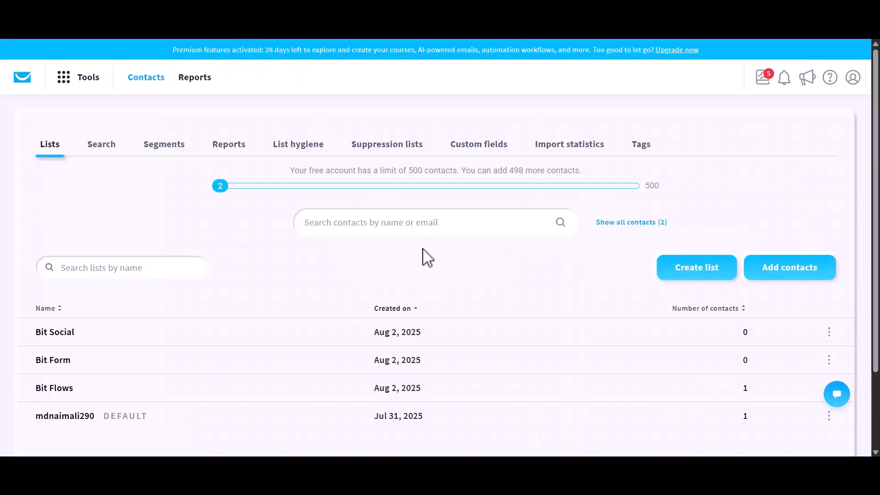
# Step: Open the Bit Flows list to see its single contact, Bit Apps, on autoresponder day 5
pyautogui.click(71, 389)
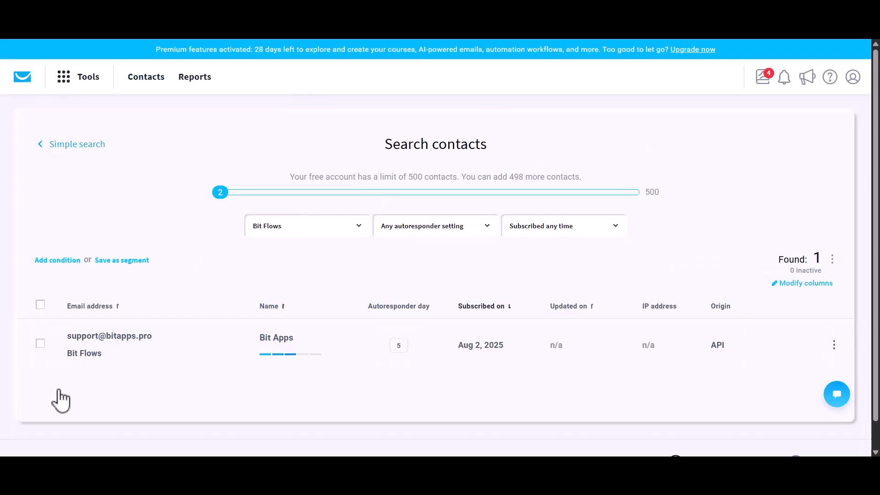